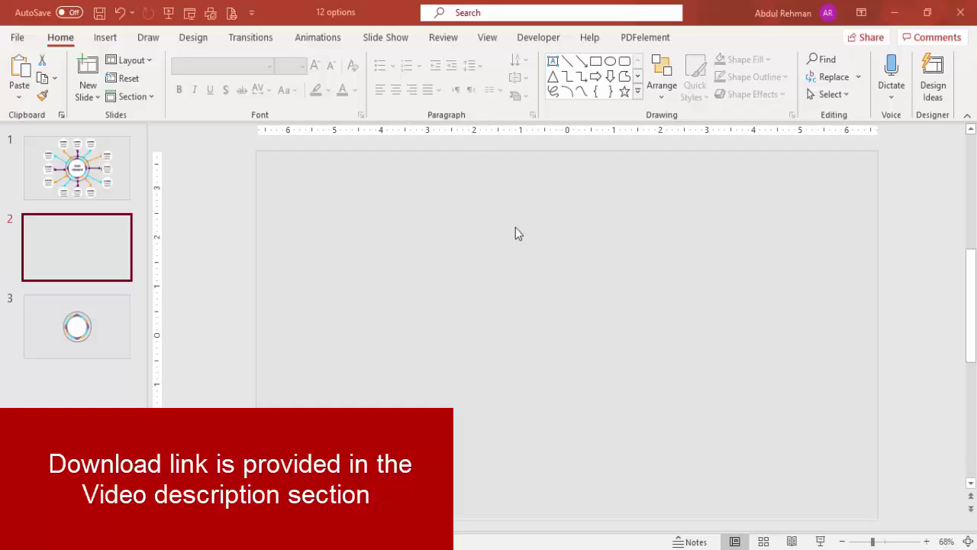
- Show the slide guides and insert a 1-inch blue rounded rectangle near the slide centre
left_click(486, 37)
left_click(290, 94)
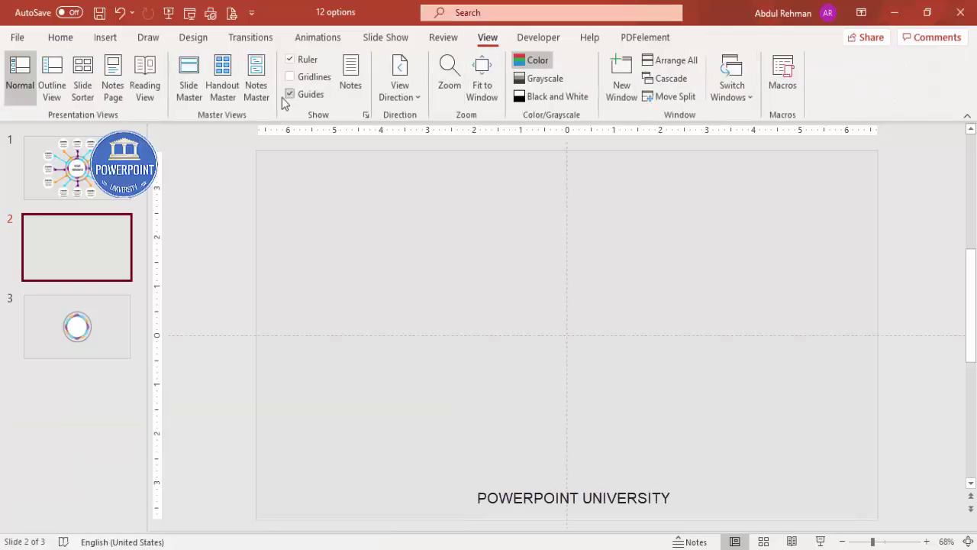
left_click(105, 37)
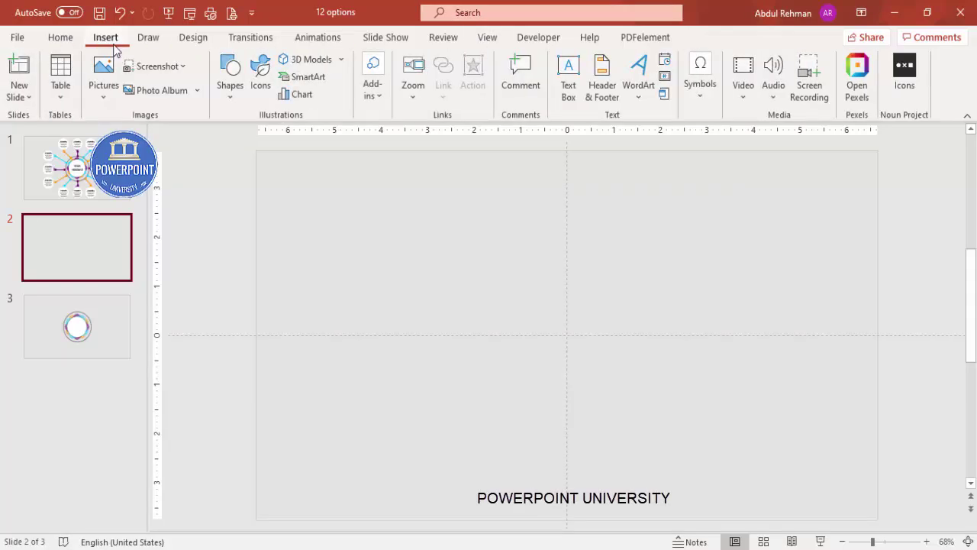
left_click(231, 102)
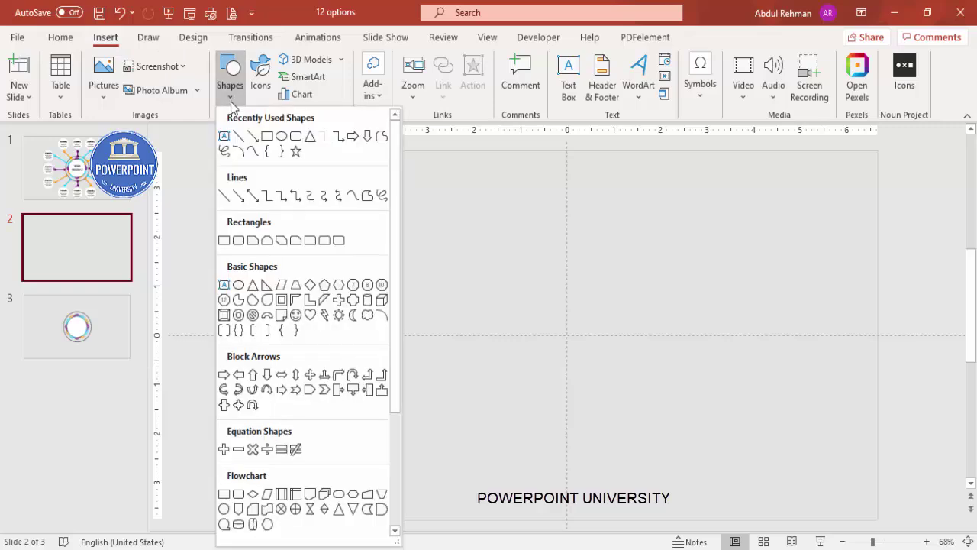
left_click(239, 240)
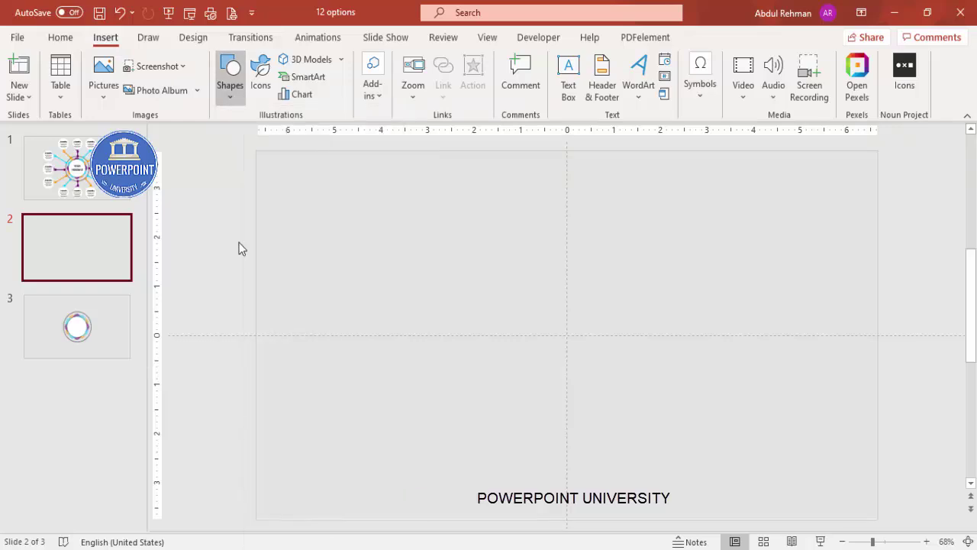
left_click(530, 287)
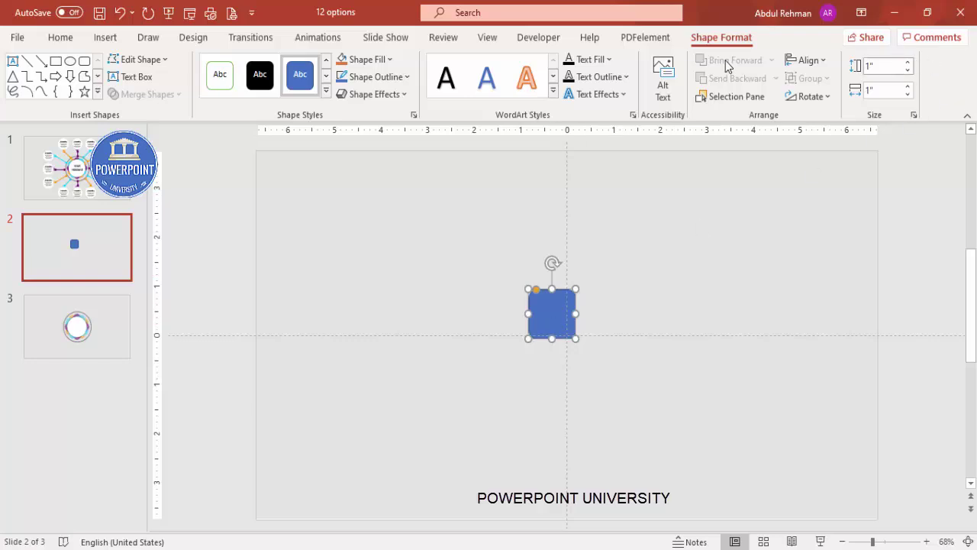
- Resize the rounded rectangle to a 2.05 by 2.05 inch square
left_click(883, 67)
key("Tab")
type("2")
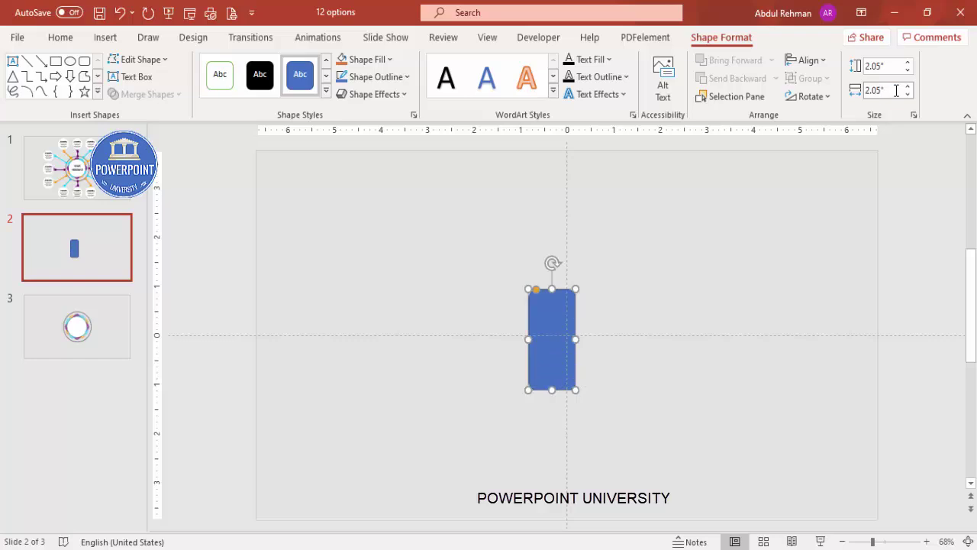
type(".05\"")
key("Return")
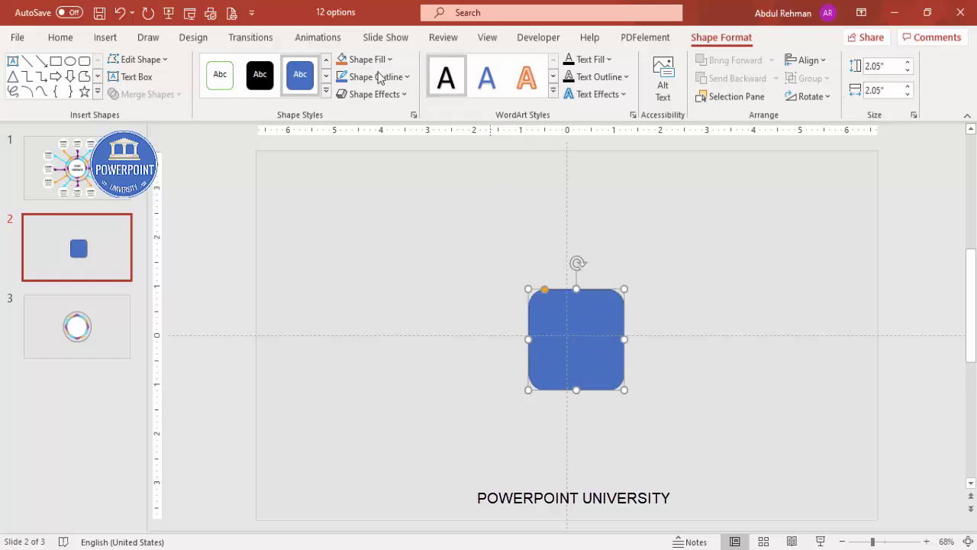
- Remove the square's outline and centre it horizontally and vertically on the slide
left_click(380, 78)
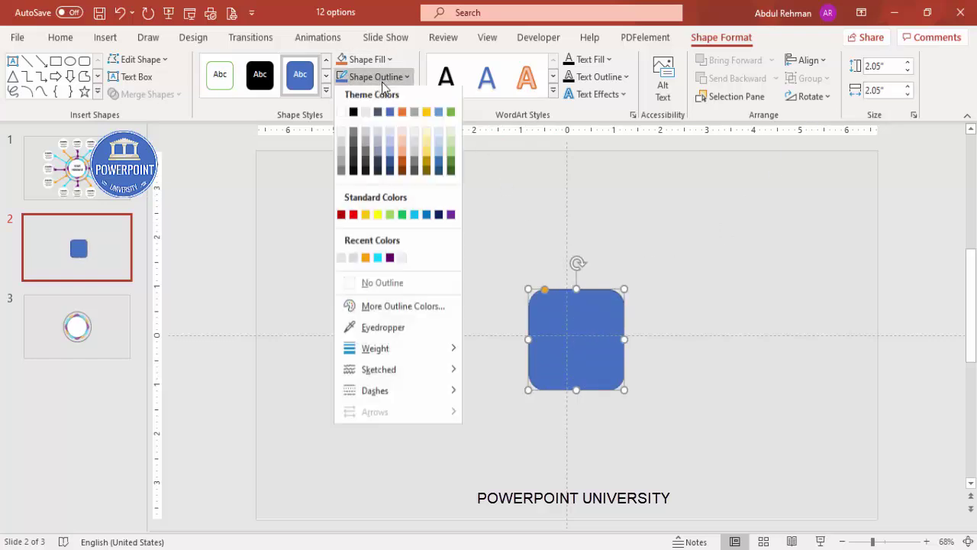
left_click(399, 285)
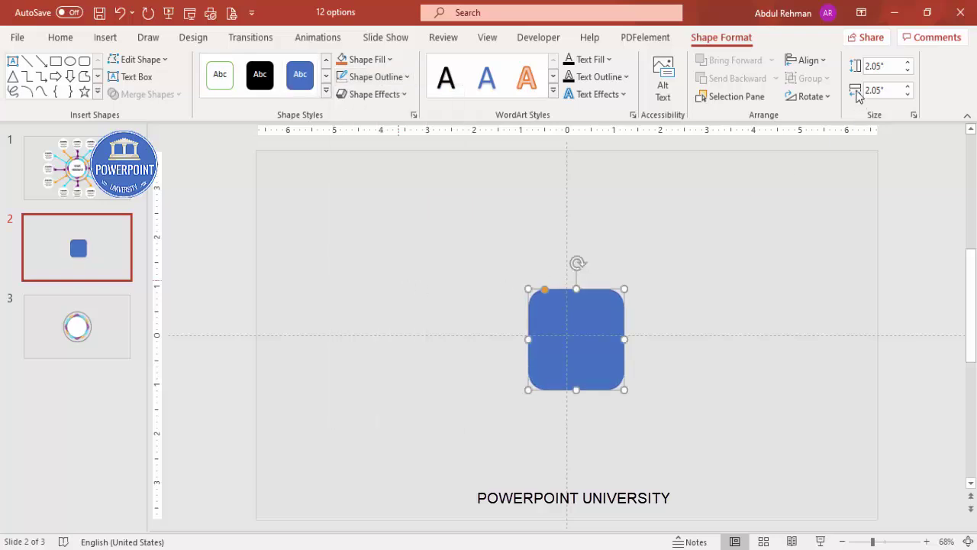
left_click(809, 60)
left_click(833, 101)
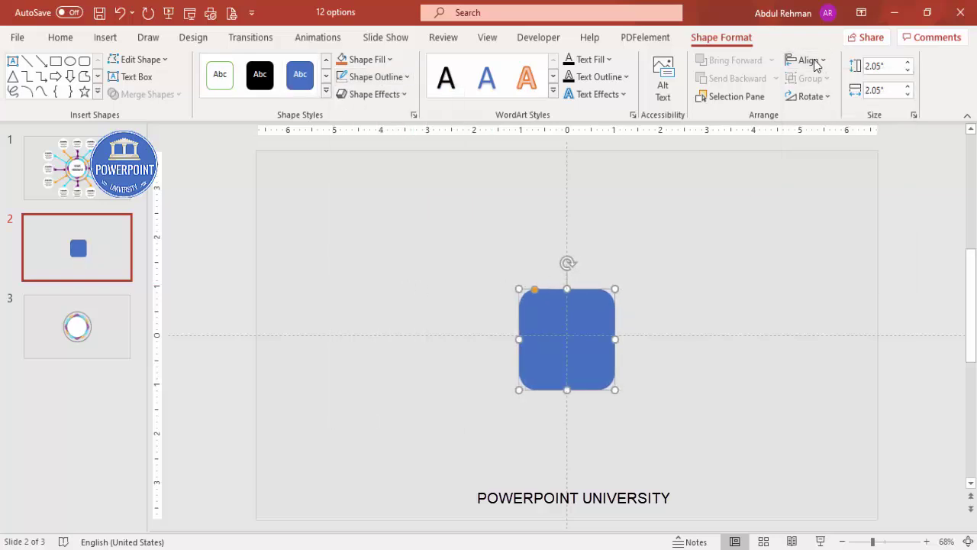
left_click(814, 63)
left_click(835, 166)
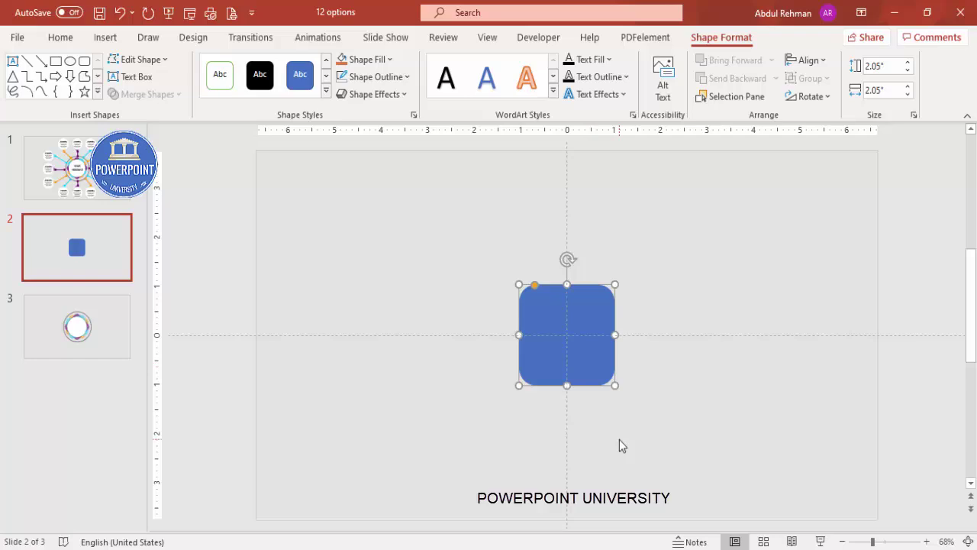
- Rotate the square into a diamond and make a cyan-filled copy of it
key("alt+Left")
key("alt+Left")
key("alt+Left")
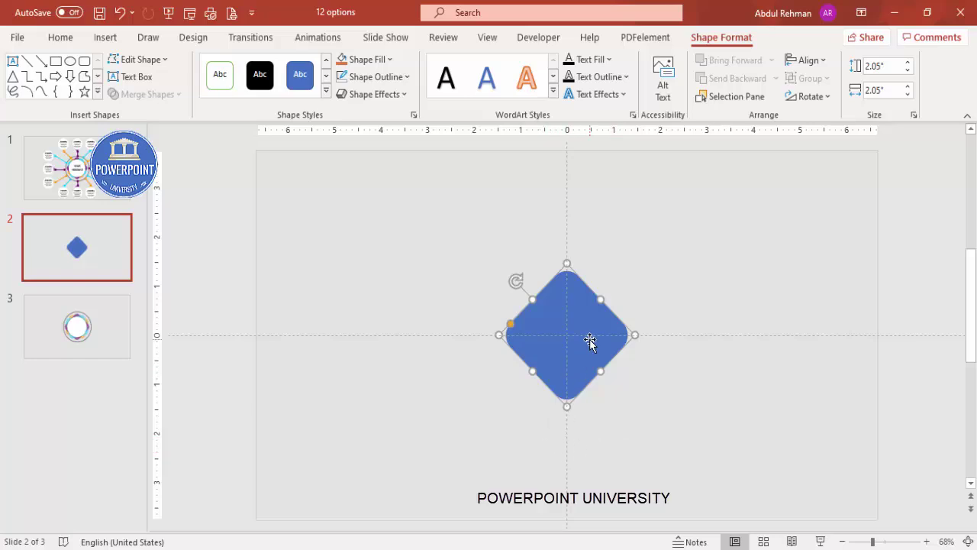
key("ctrl+z")
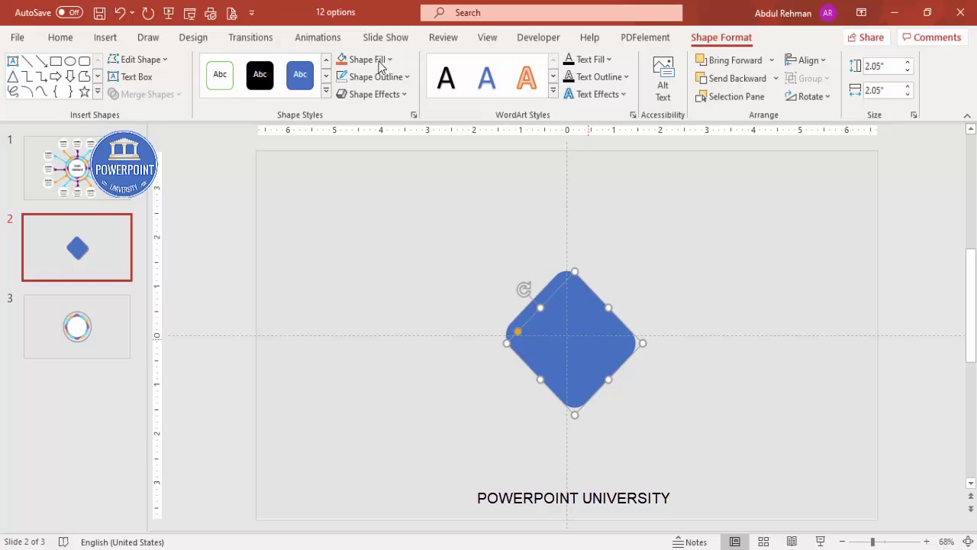
left_click(379, 61)
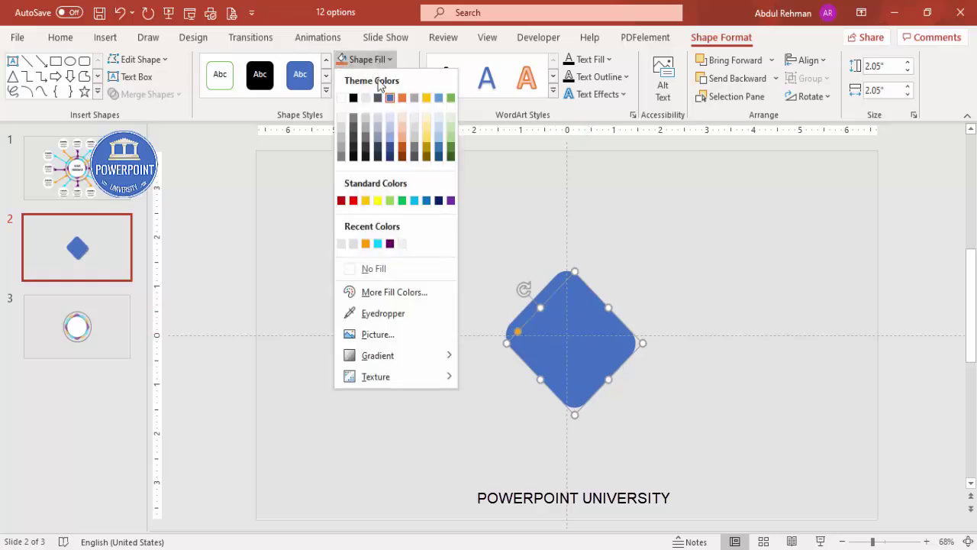
left_click(386, 238)
- Centre the cyan copy horizontally and vertically over the blue diamond
left_click(806, 59)
left_click(843, 102)
left_click(809, 60)
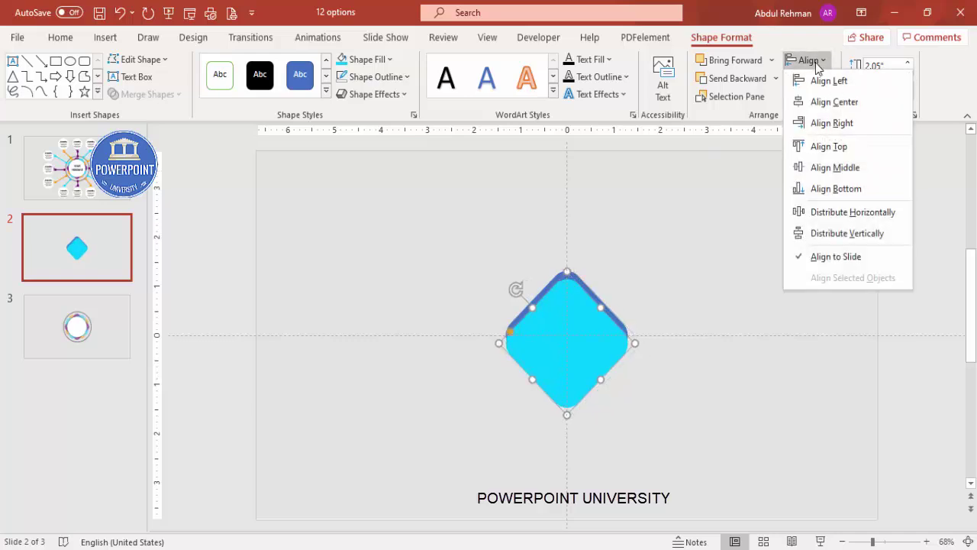
left_click(848, 165)
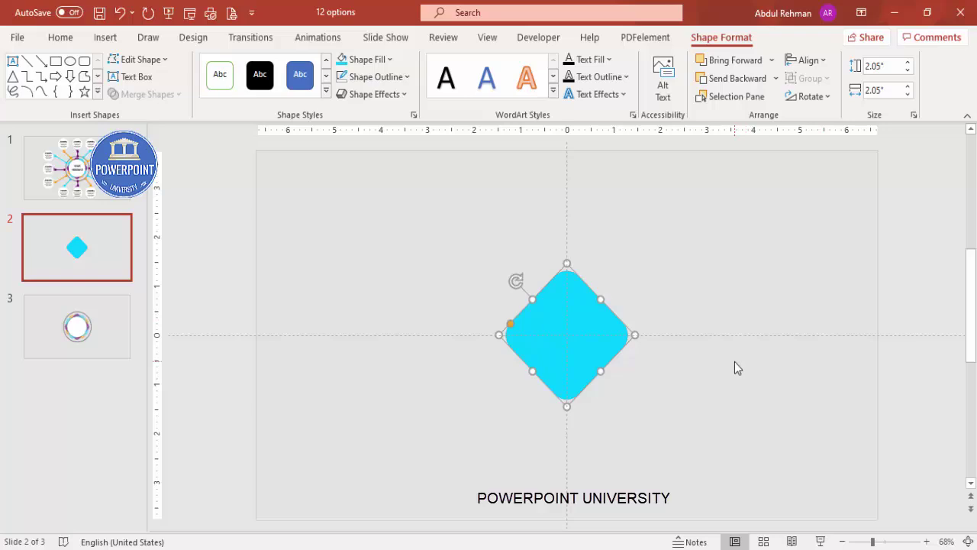
- Tilt the cyan square 15° counterclockwise from upright and duplicate it
key("alt+Right")
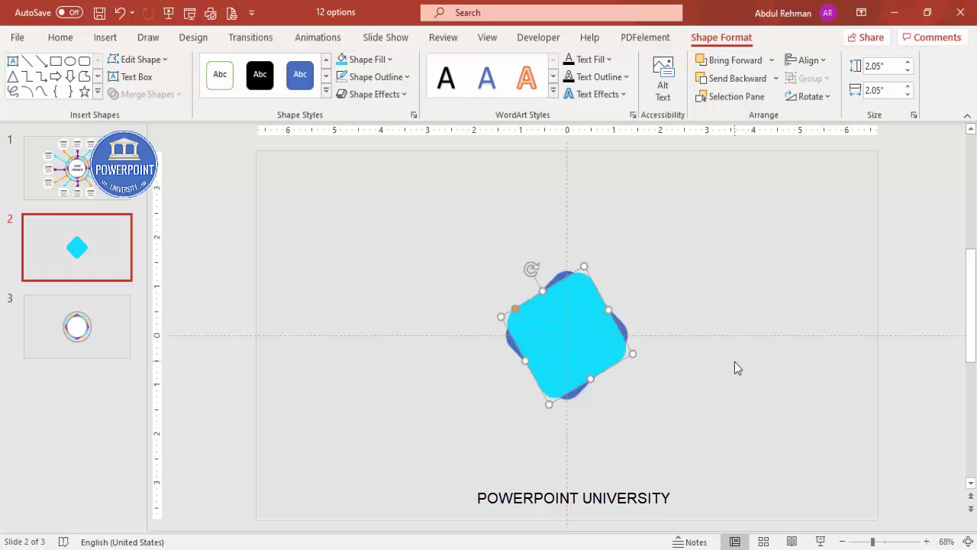
key("alt+Right")
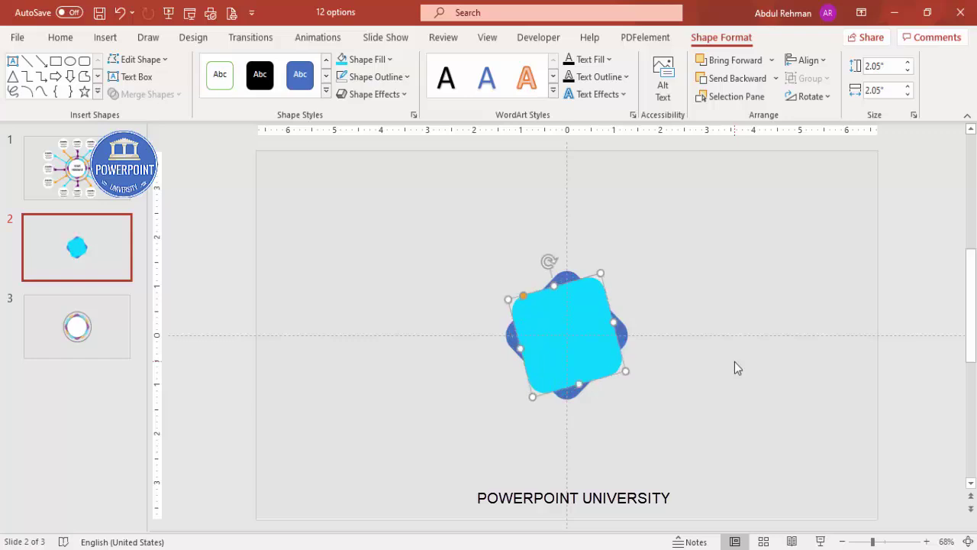
key("alt+Right")
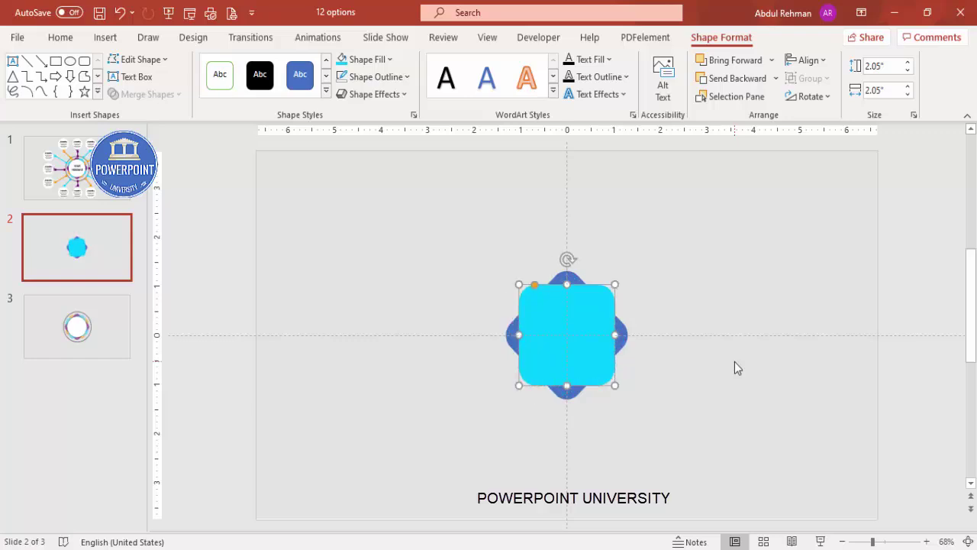
key("alt+Left")
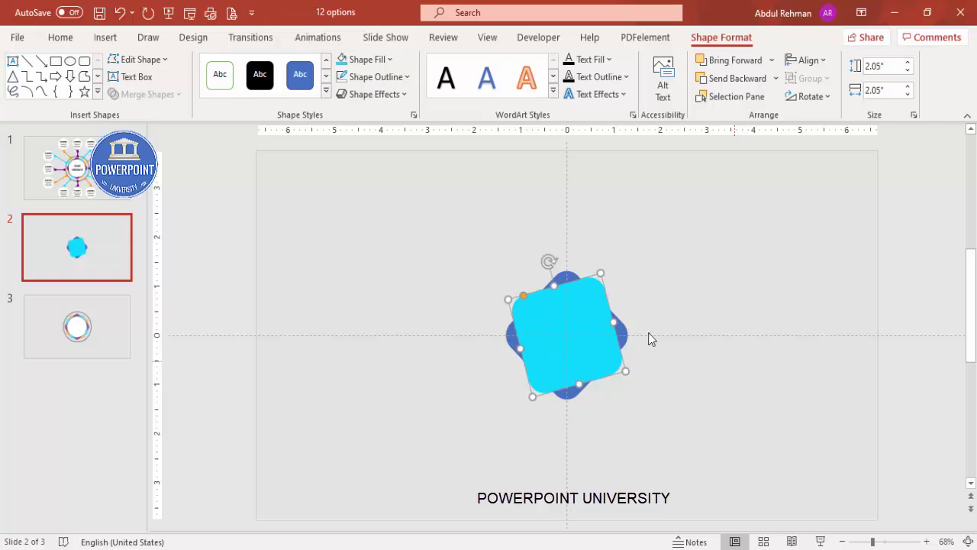
key("ctrl+d")
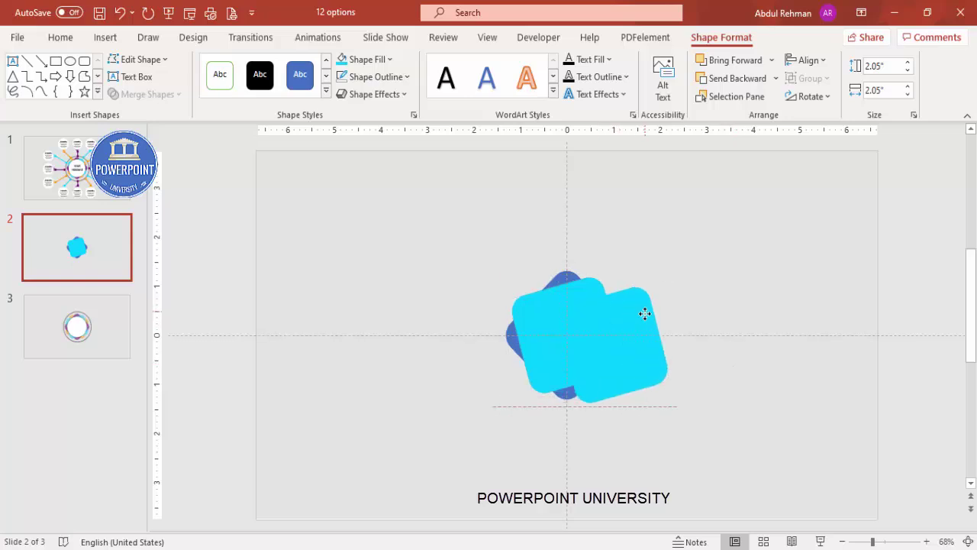
- Fill the new copy purple and centre it horizontally and vertically on the slide
left_click(368, 60)
left_click(390, 244)
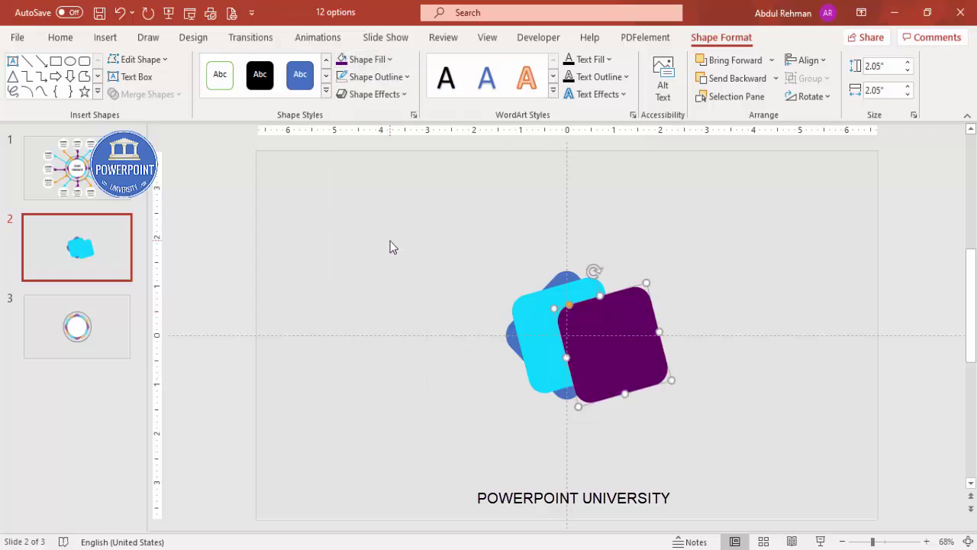
left_click(821, 63)
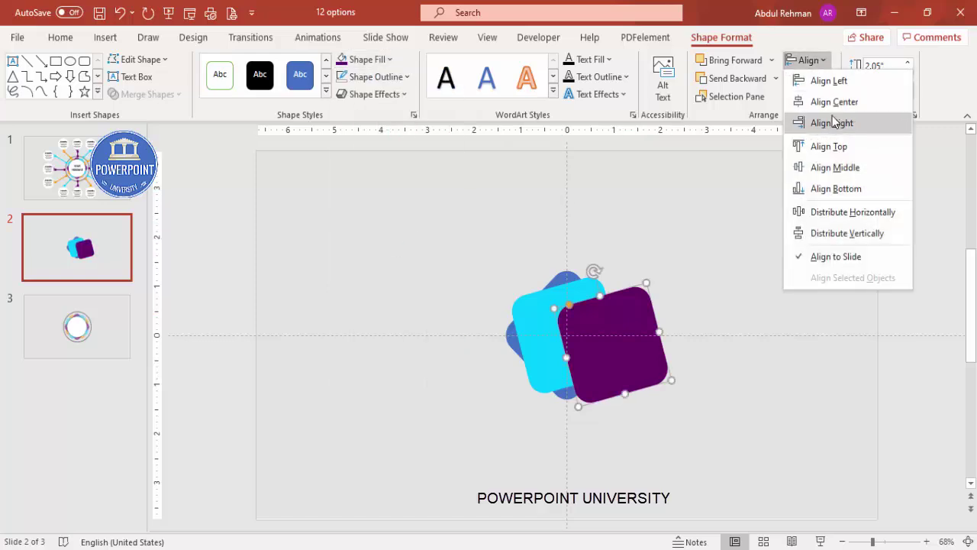
left_click(832, 101)
left_click(808, 61)
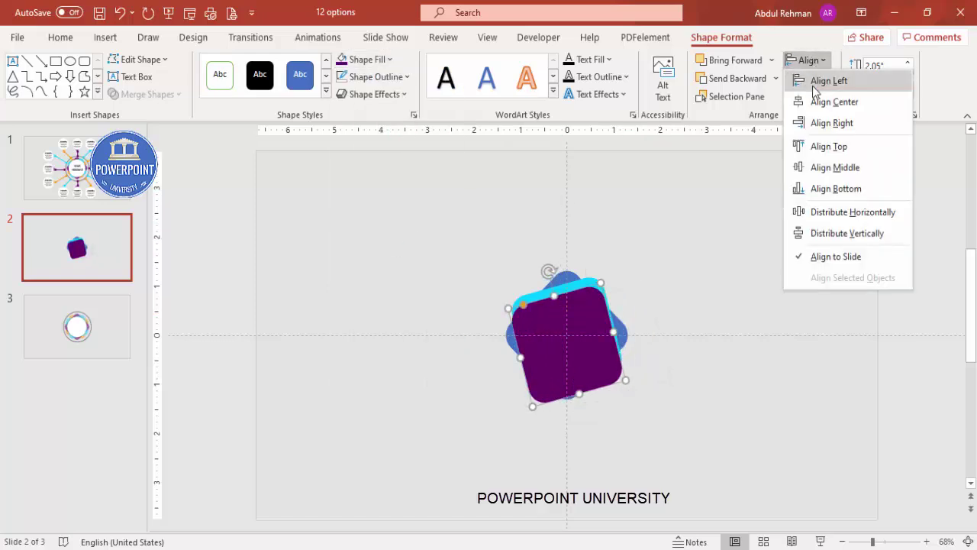
left_click(843, 167)
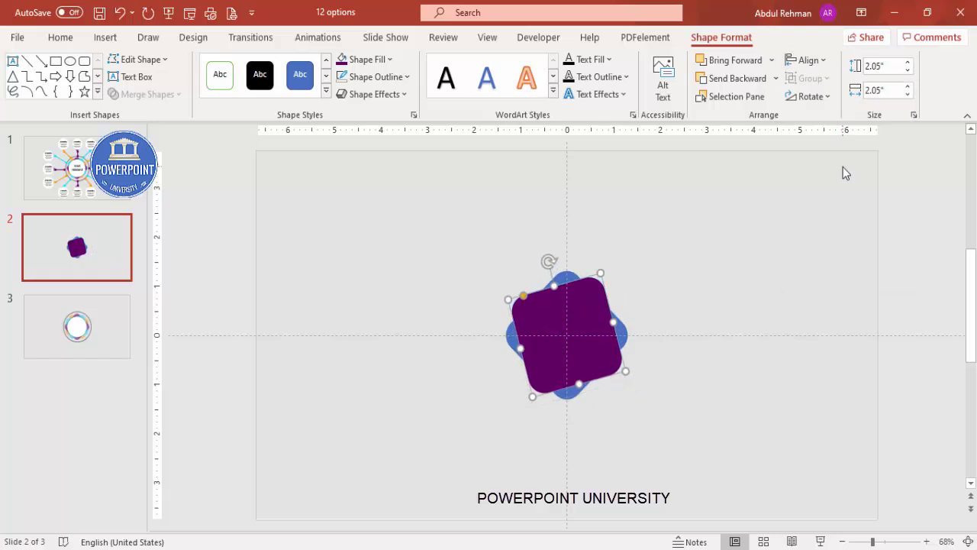
- Rotate the purple square counterclockwise in 15° steps so cyan and blue corners show
key("alt+Left")
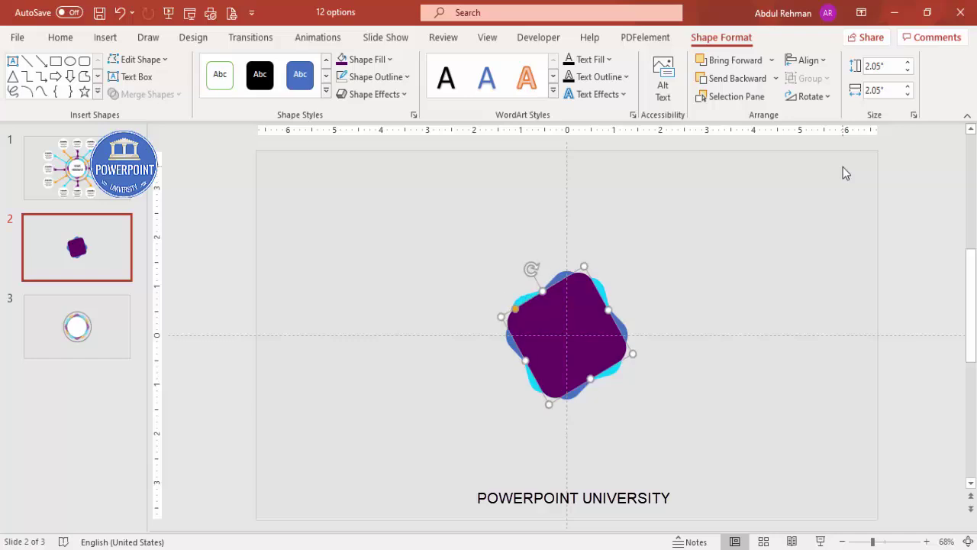
key("alt+Left")
key("alt+Left")
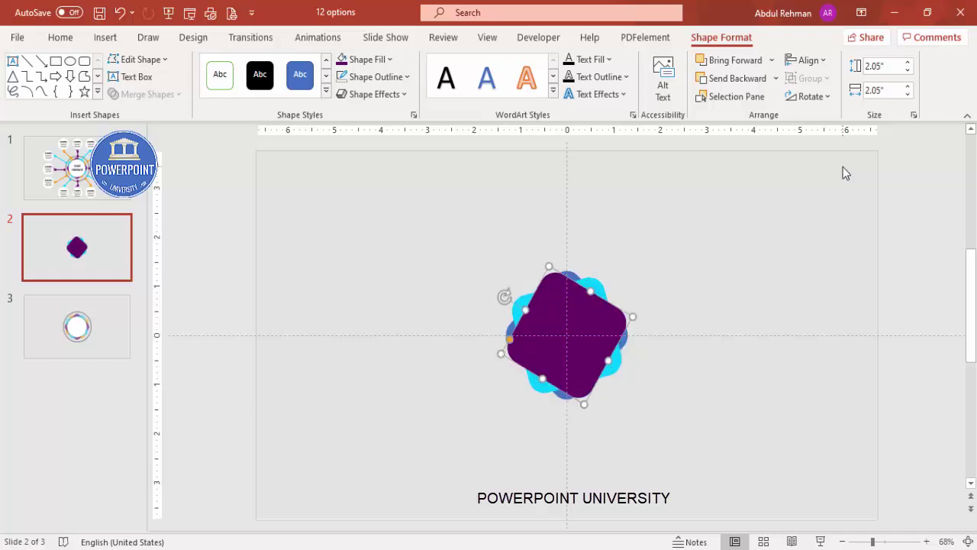
key("alt+Left")
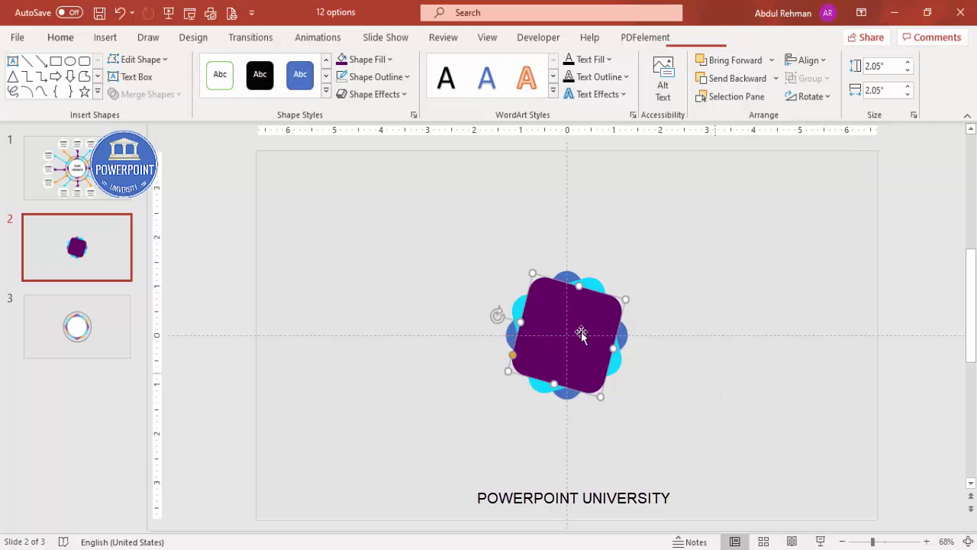
- Select all three stacked squares and set their fill transparency to 28%
left_click(697, 416)
left_click_drag(685, 440, 460, 255)
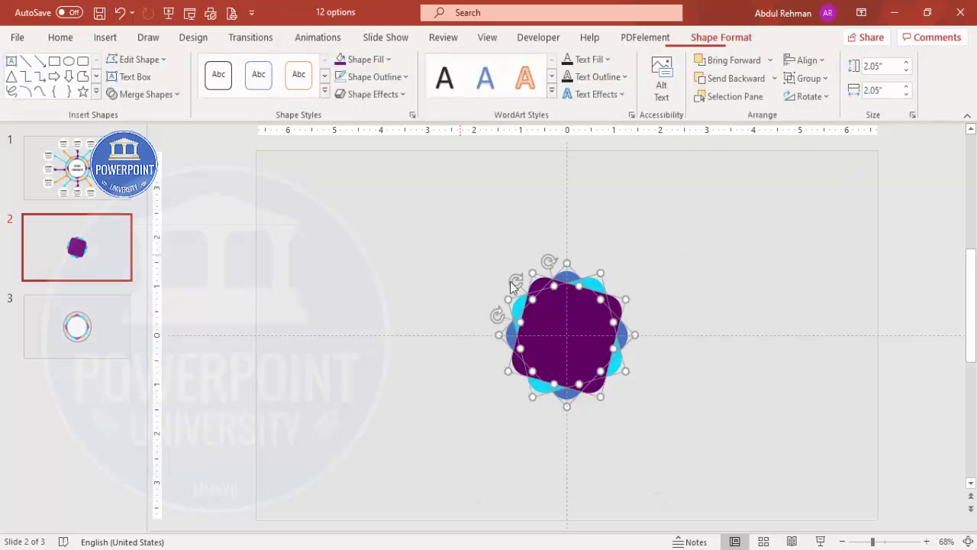
right_click(573, 325)
left_click(640, 290)
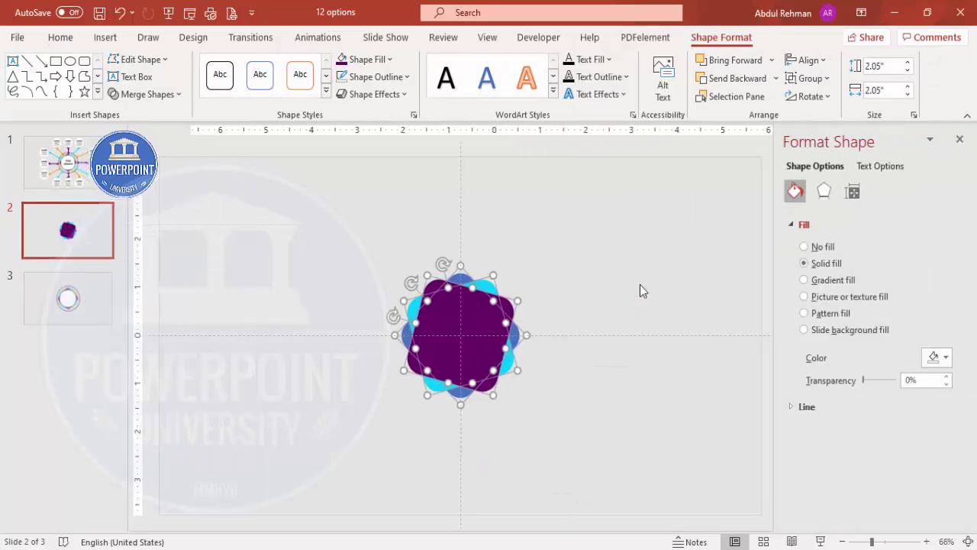
left_click_drag(864, 381, 874, 385)
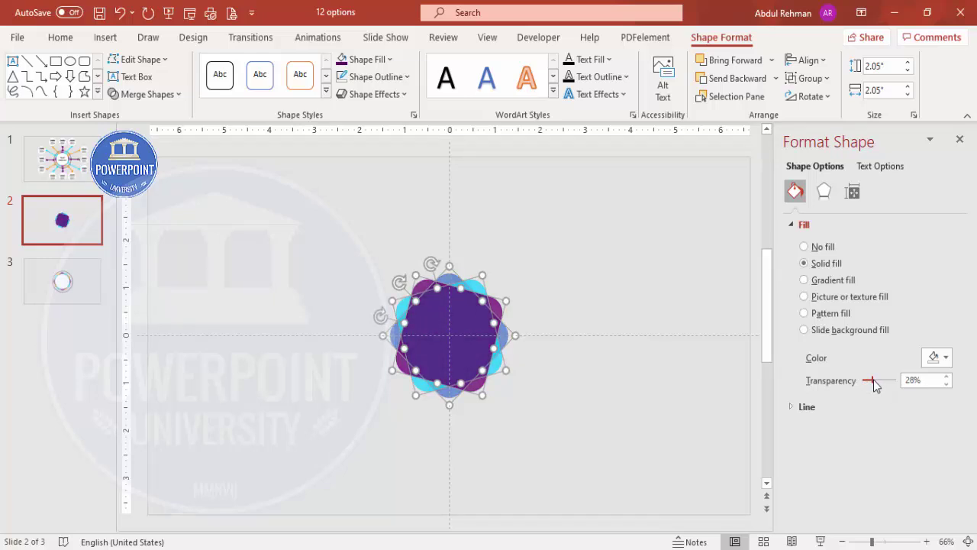
left_click(661, 375)
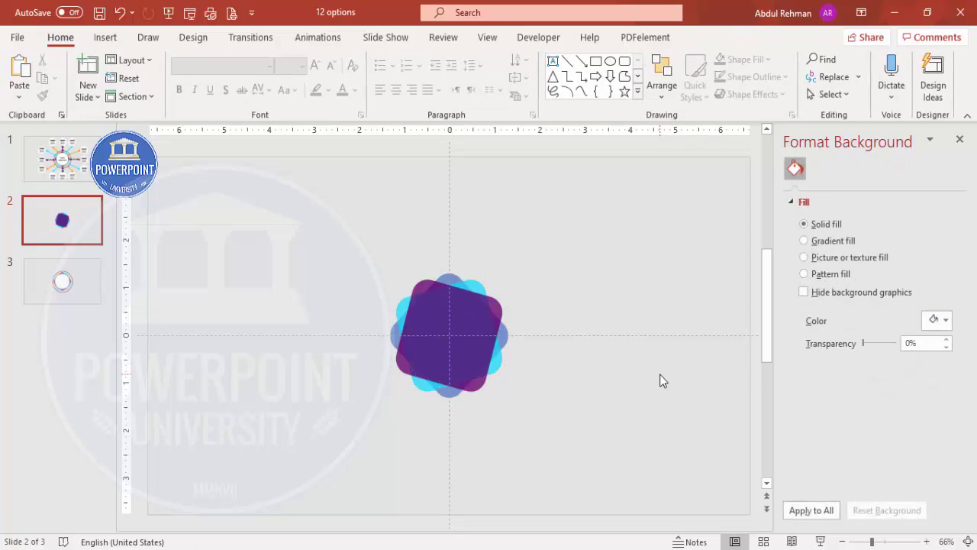
- Fill one overlapping square dark purple and another one orange
left_click(450, 277)
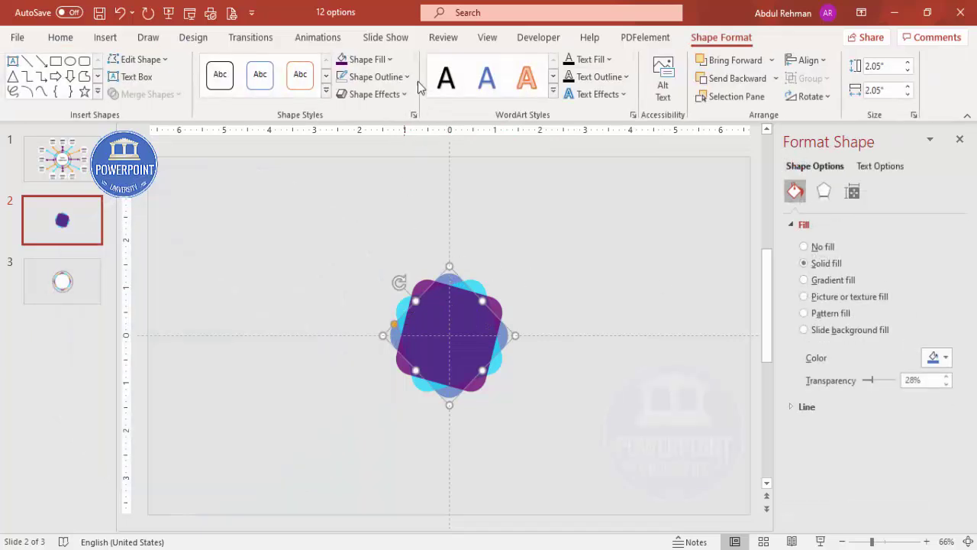
left_click(380, 59)
left_click(341, 243)
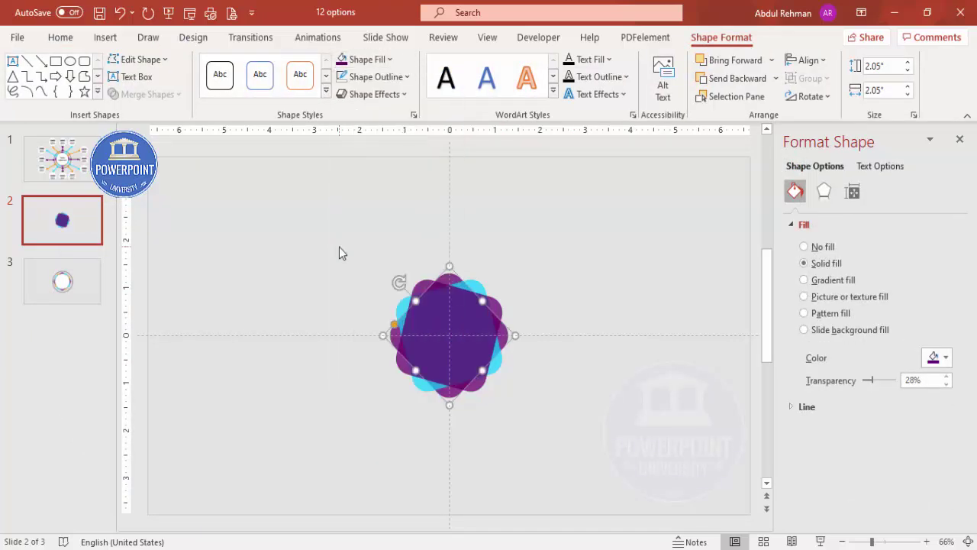
left_click(420, 287)
left_click(374, 59)
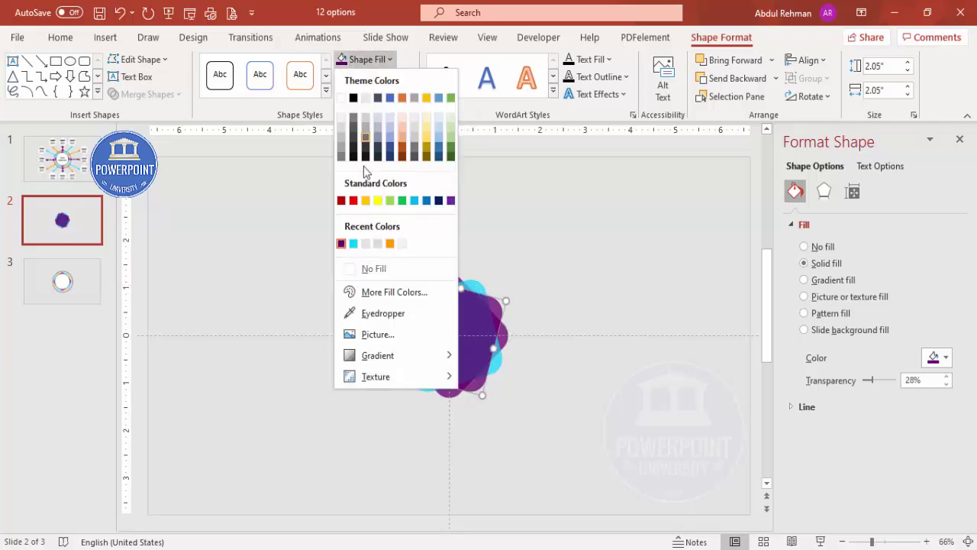
left_click(388, 243)
- Send the orange square to the back, then send the blue square behind the others
left_click(778, 80)
left_click(755, 120)
left_click(594, 233)
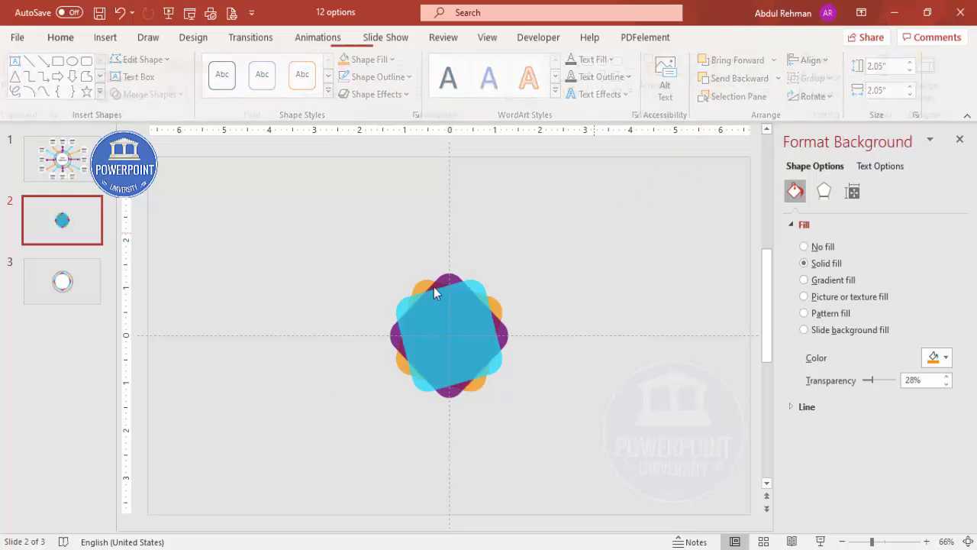
left_click(479, 284)
left_click(775, 78)
left_click(748, 120)
left_click(649, 235)
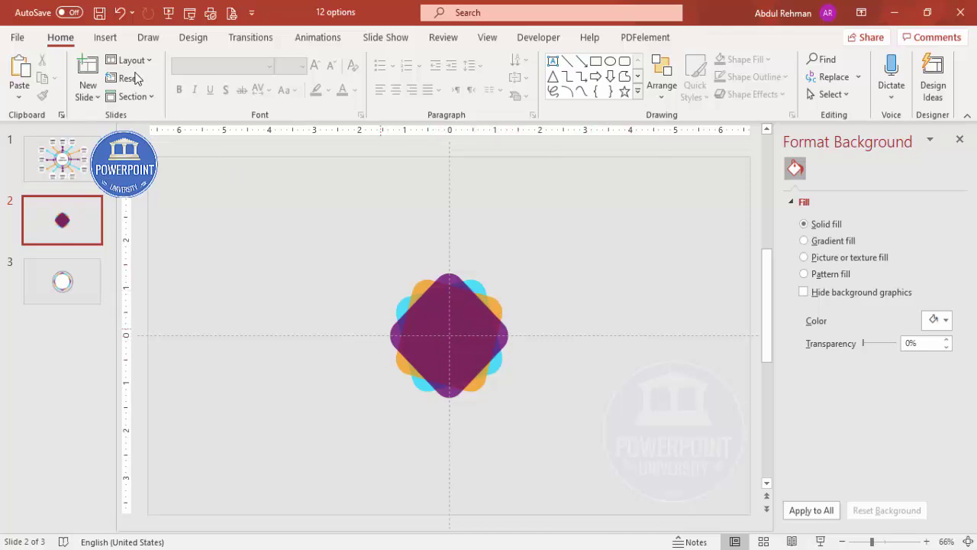
- Draw a circle beside the flower and fill it white
left_click(106, 37)
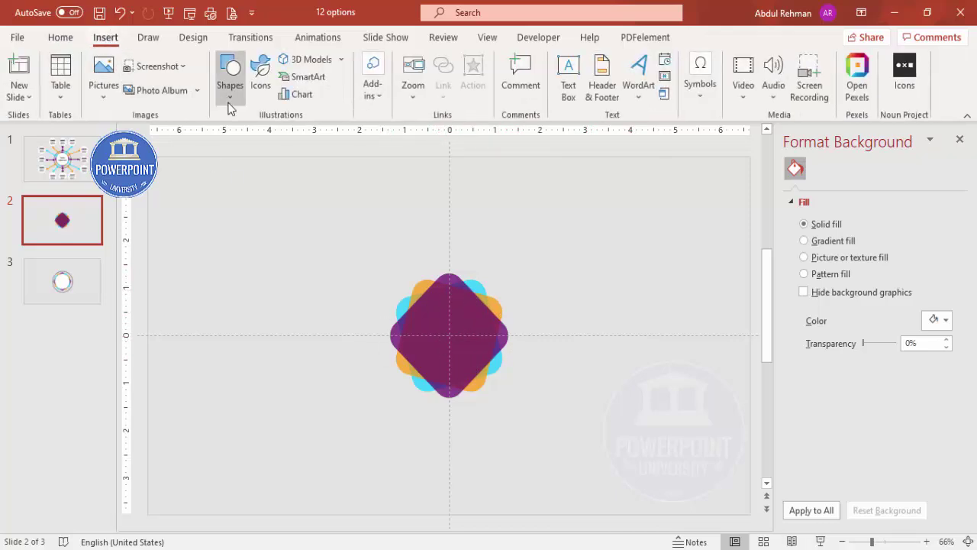
left_click(230, 87)
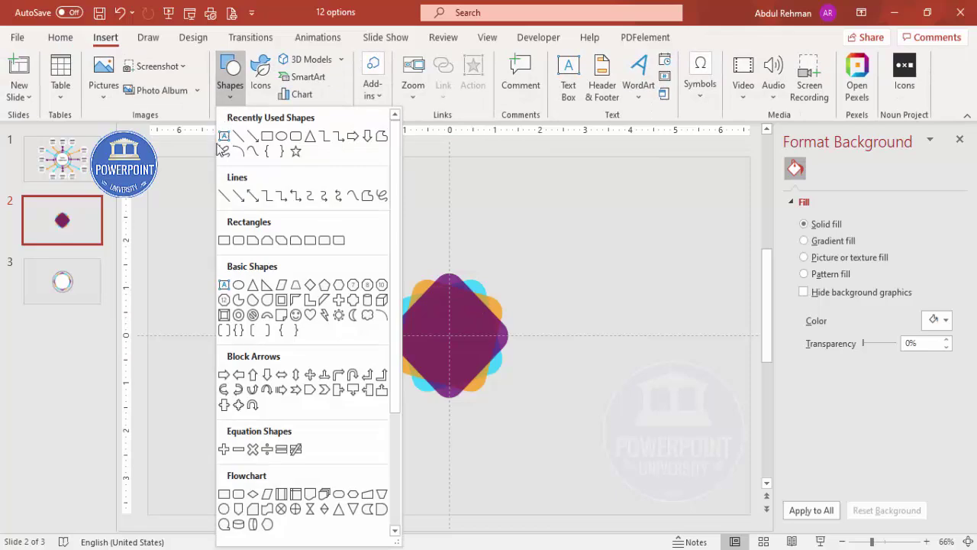
left_click(239, 285)
left_click_drag(304, 297, 381, 391)
left_click(400, 80)
left_click(385, 258)
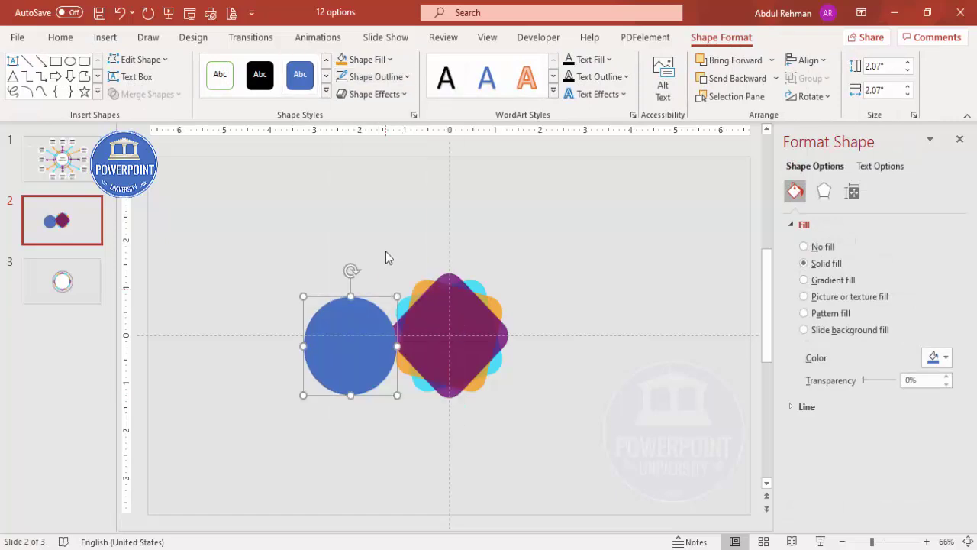
left_click(375, 59)
left_click(342, 99)
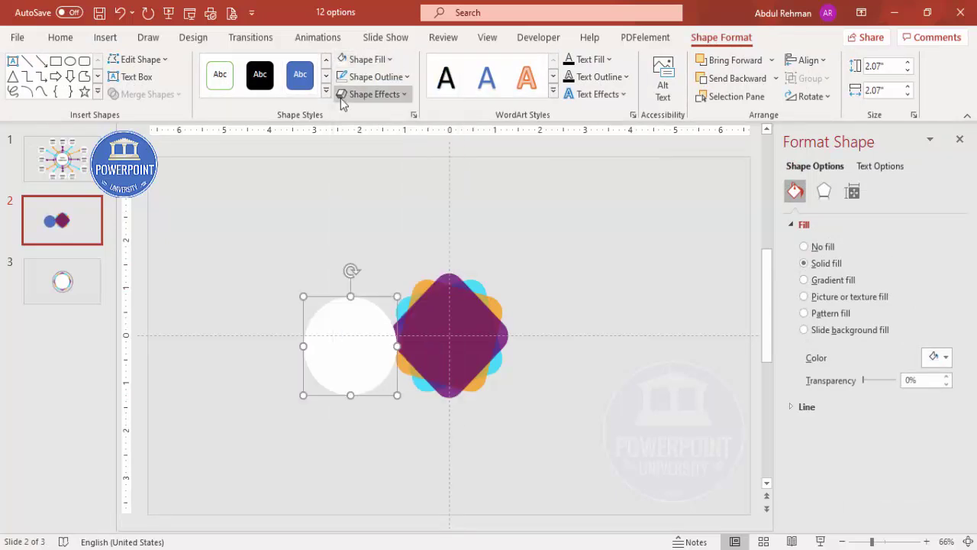
- Centre the white circle horizontally and vertically on the slide
left_click(807, 61)
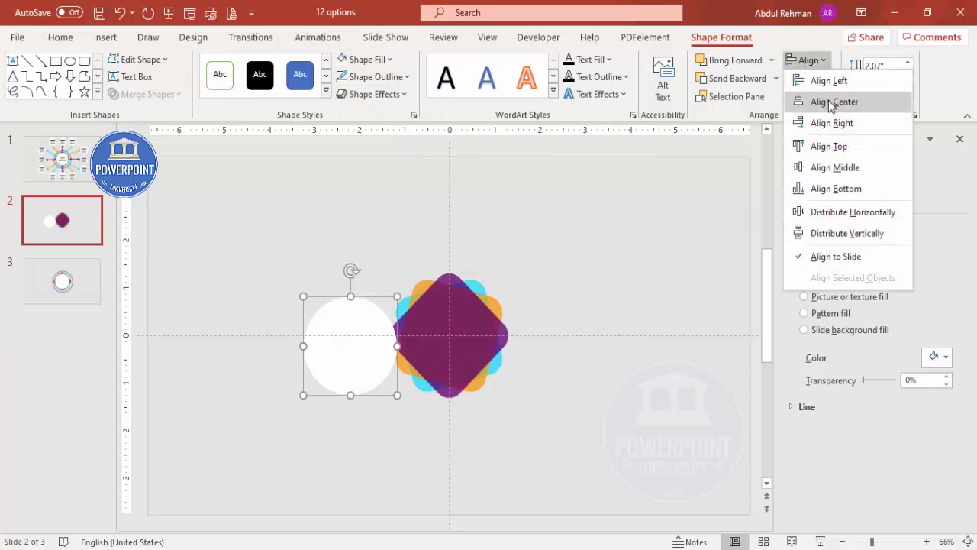
left_click(840, 100)
left_click(807, 60)
left_click(836, 167)
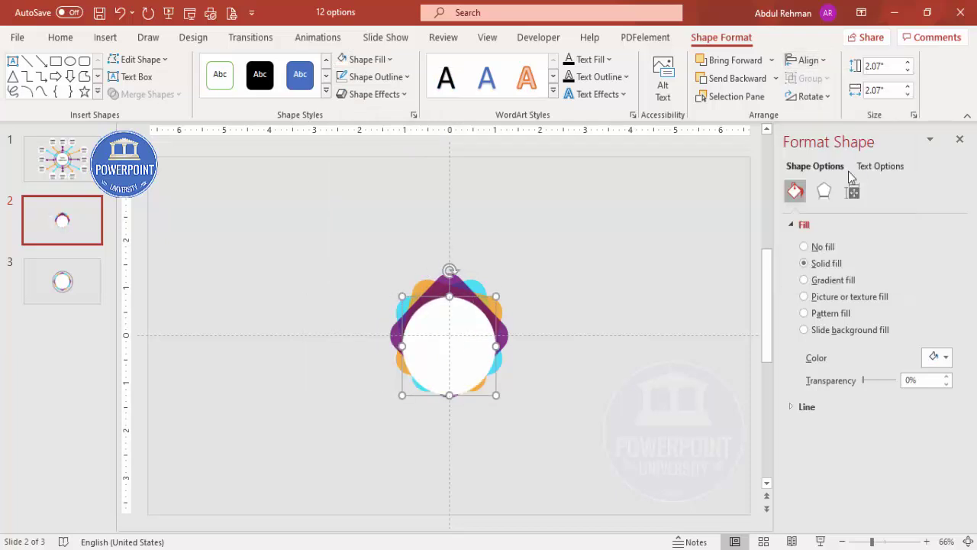
left_click(607, 294)
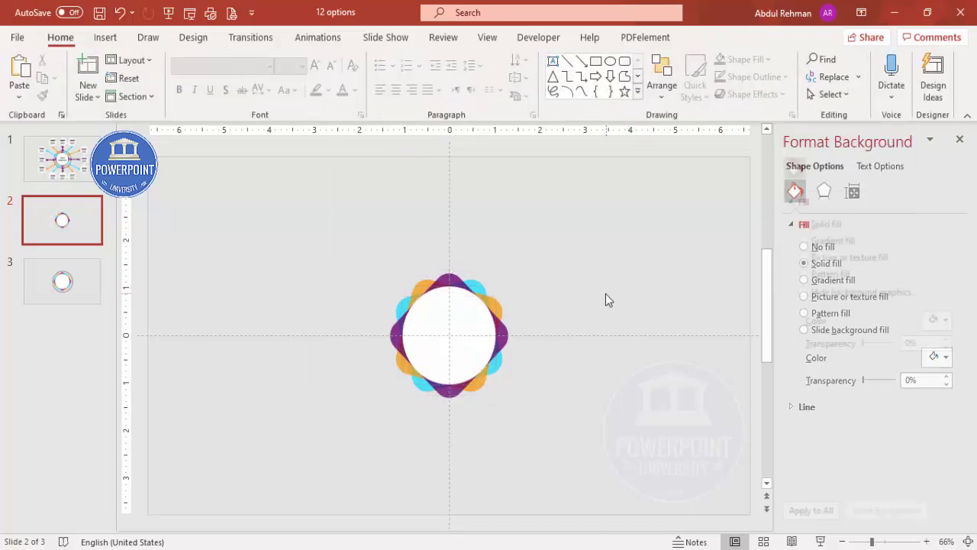
- Apply the Offset: Center outer shadow preset to the white circle
left_click(467, 322)
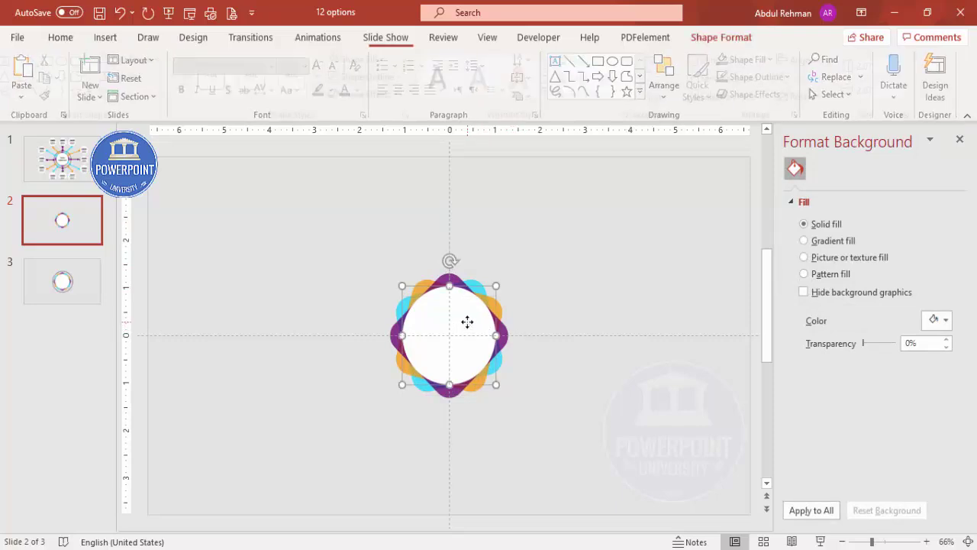
left_click(825, 191)
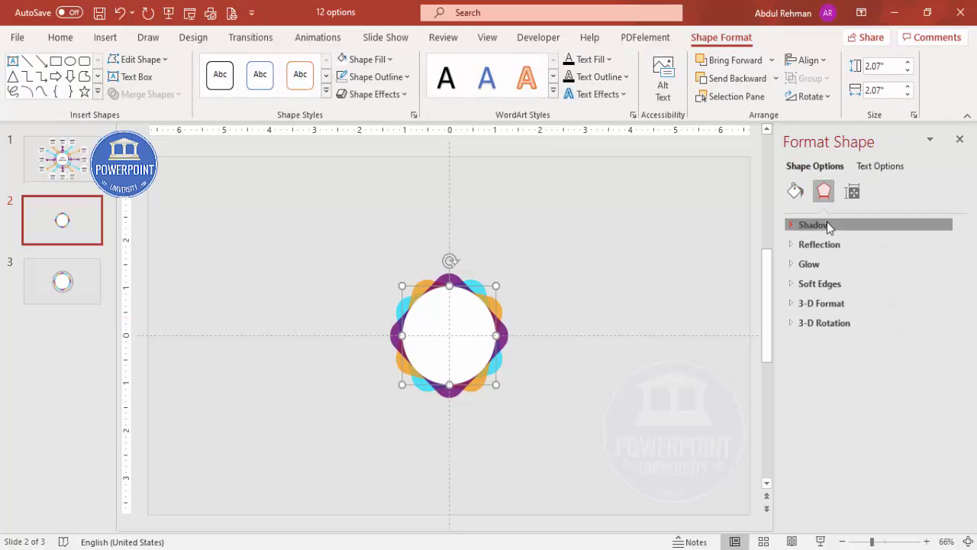
left_click(828, 224)
left_click(939, 245)
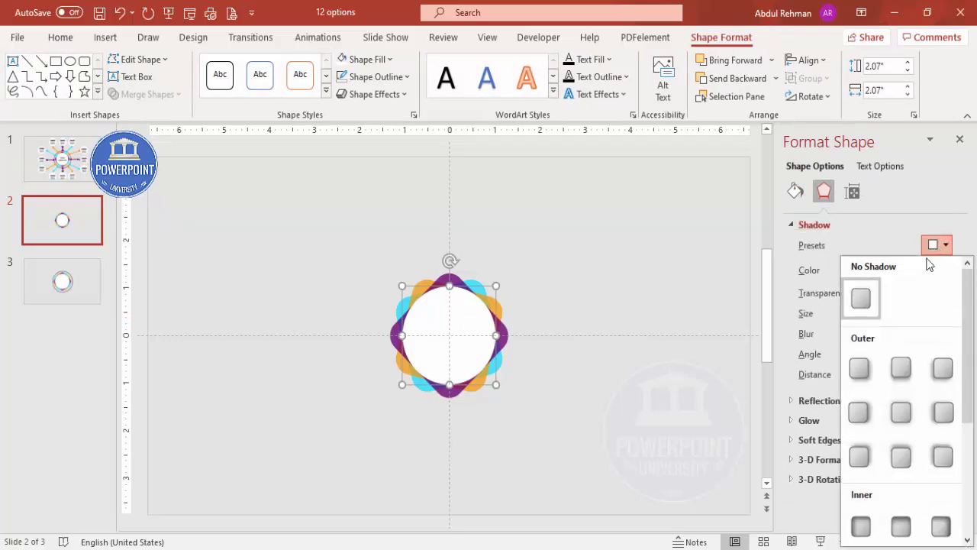
left_click(902, 412)
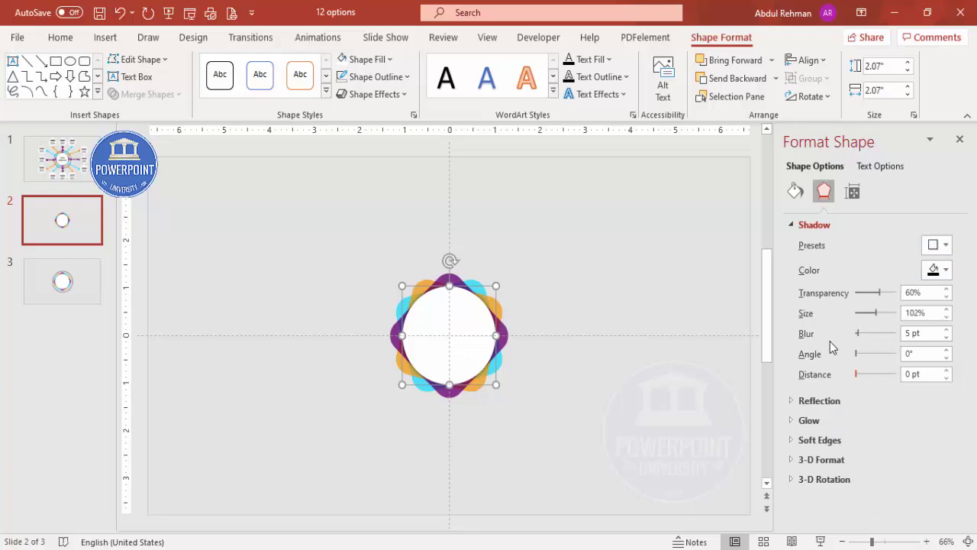
- Enlarge the circle's shadow to 108% size and increase its blur
left_click(947, 310)
left_click(947, 310)
left_click(946, 310)
left_click(947, 310)
left_click(947, 310)
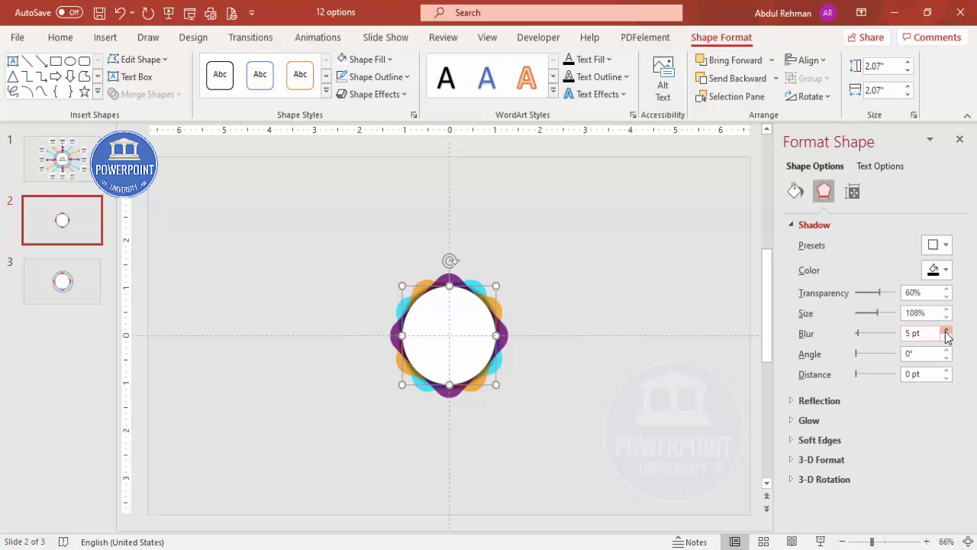
left_click(947, 331)
left_click(607, 249)
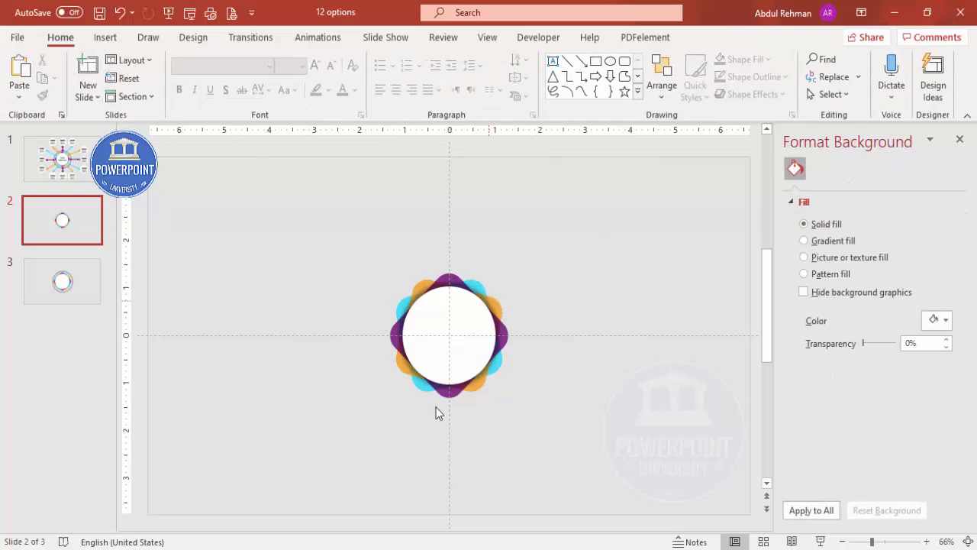
- Draw a large circle over the flower with a grey outline and no fill
left_click(100, 36)
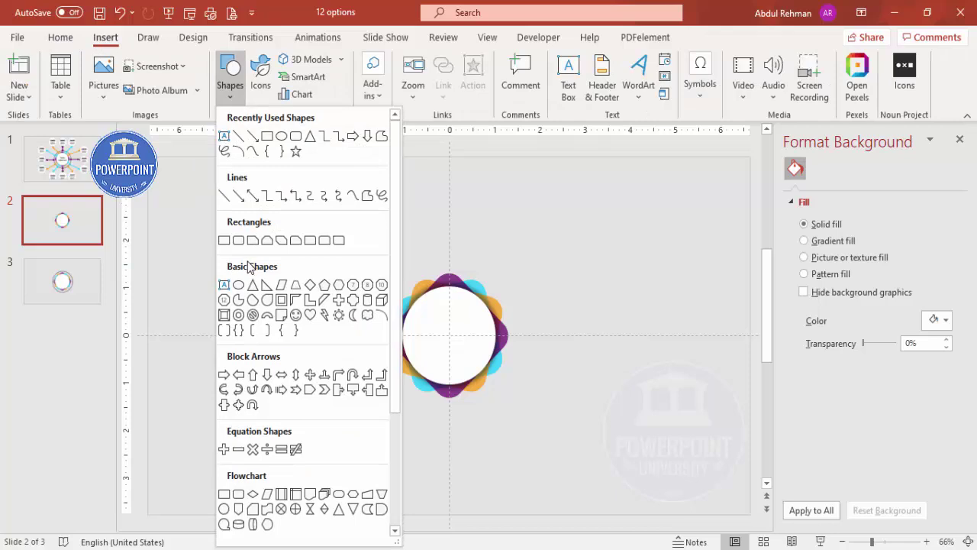
left_click(239, 284)
left_click_drag(375, 246, 527, 405)
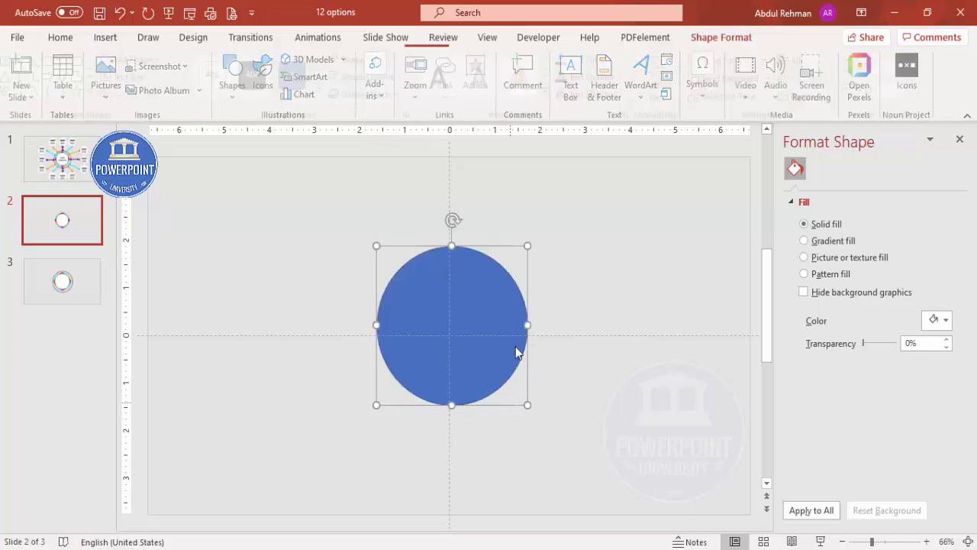
left_click(406, 77)
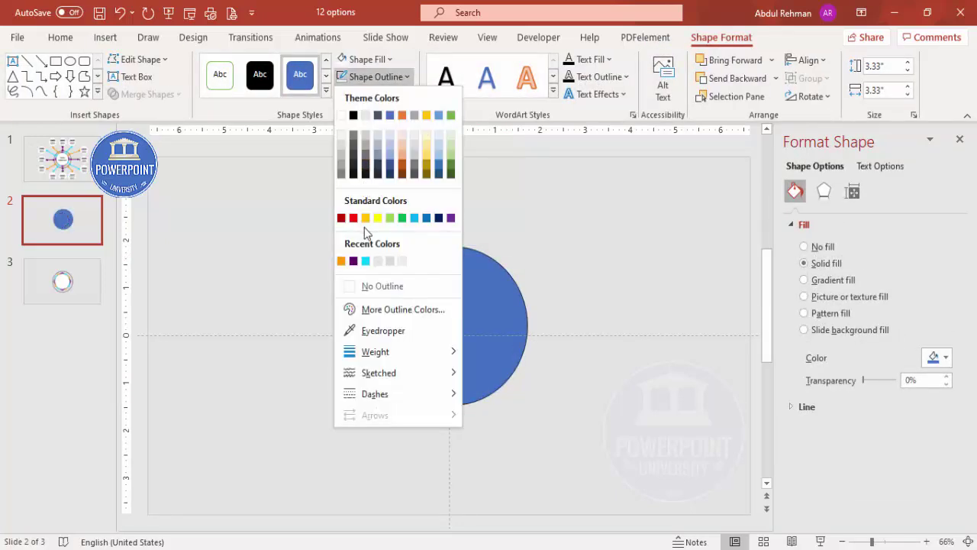
left_click(341, 176)
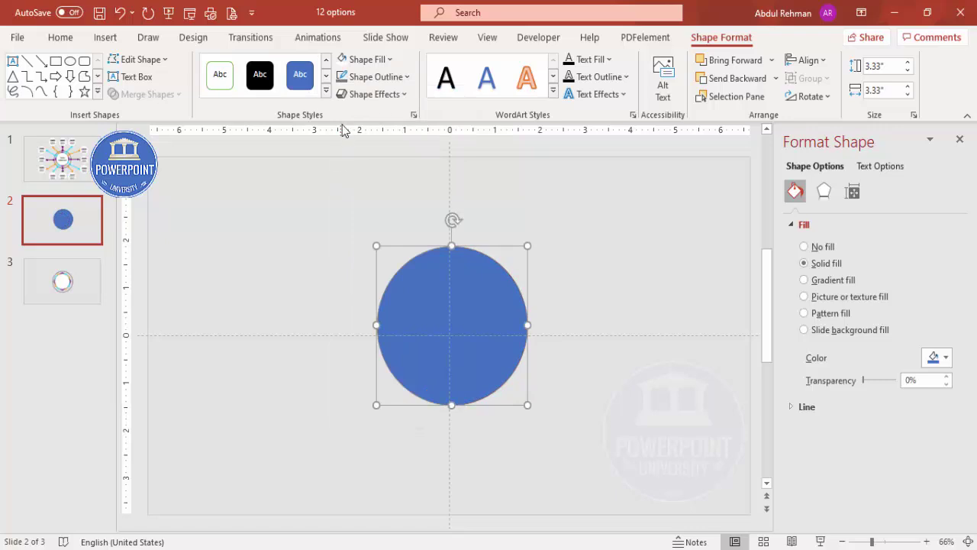
left_click(377, 64)
left_click(388, 267)
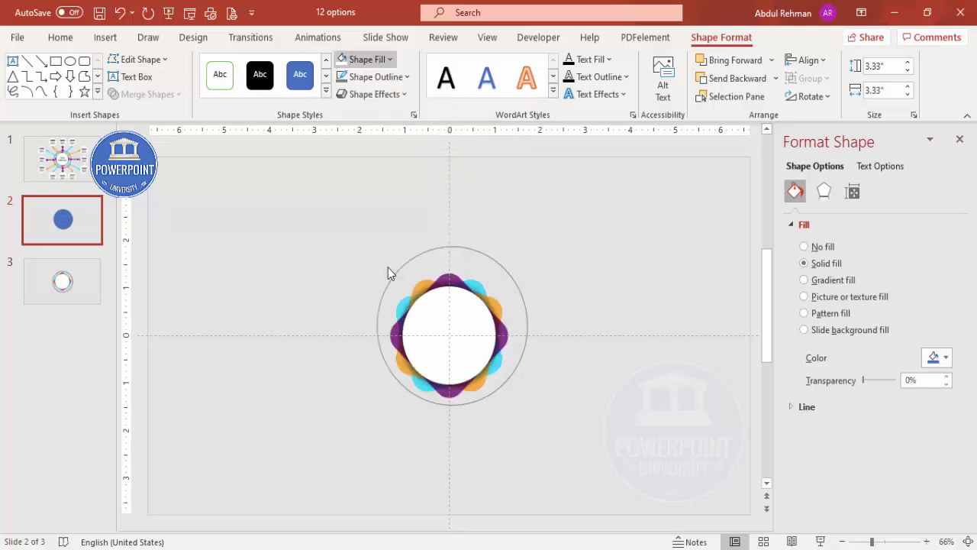
- Centre the grey ring horizontally and vertically on the slide
left_click(816, 66)
left_click(838, 100)
left_click(814, 60)
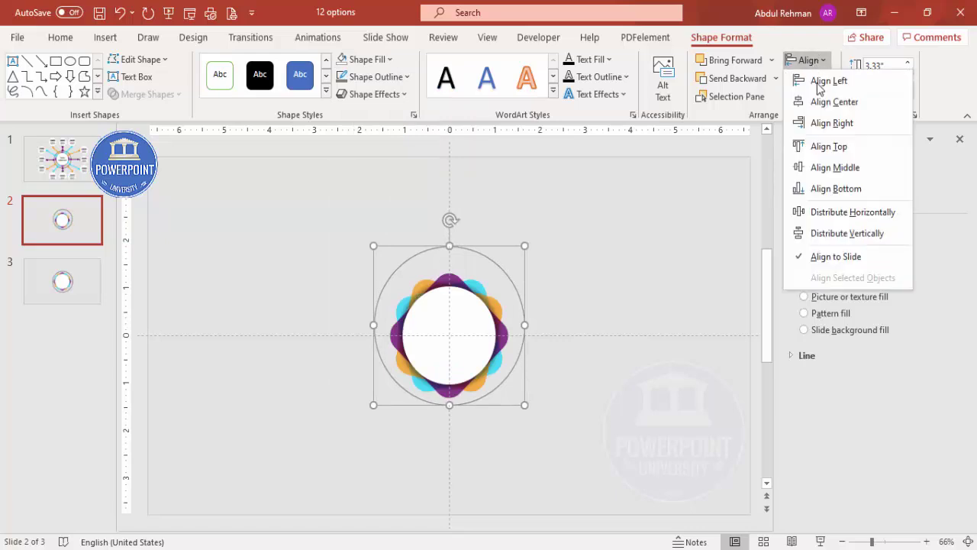
left_click(847, 166)
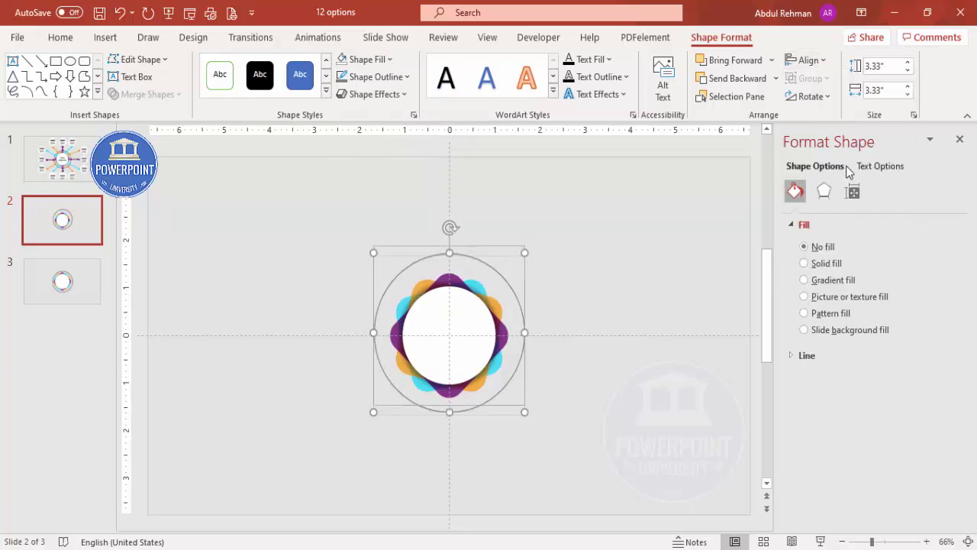
left_click(594, 260)
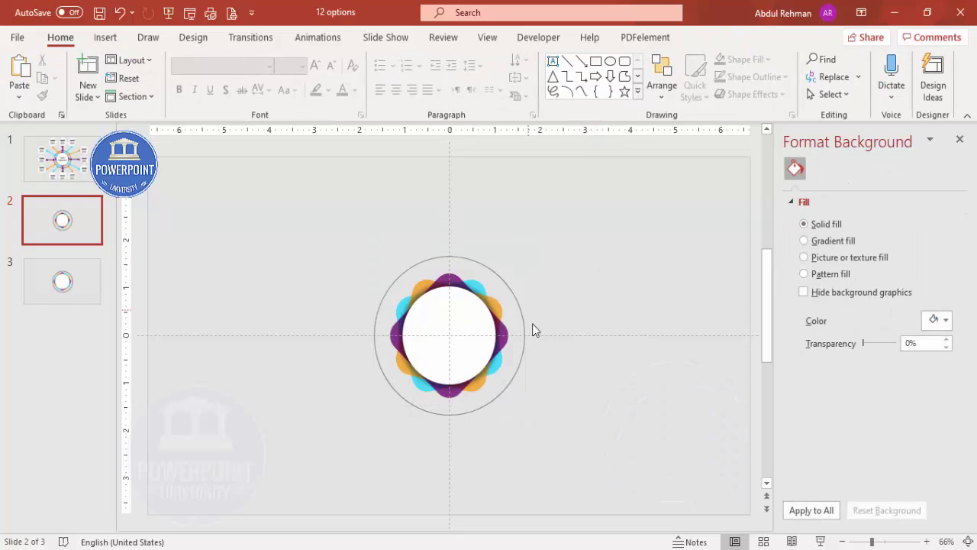